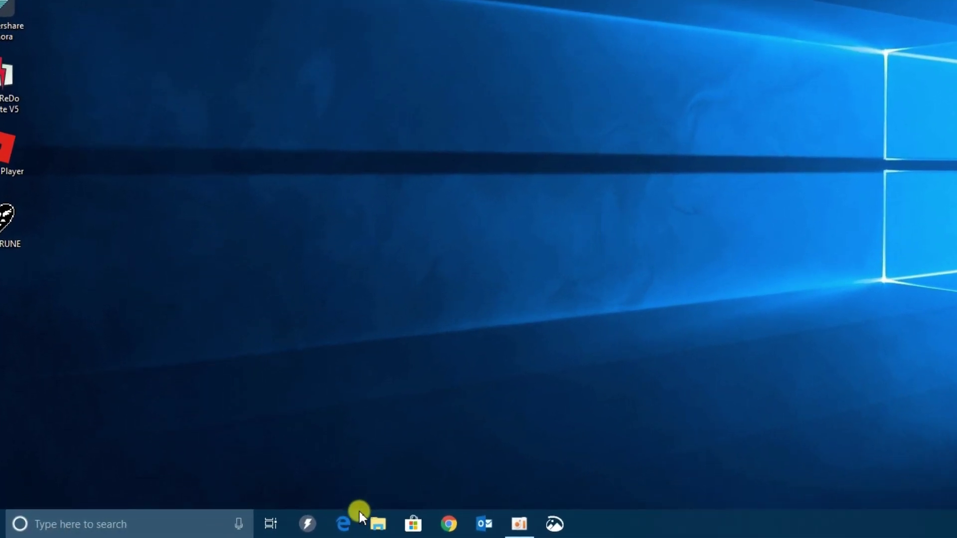
Launch Microsoft Edge from the taskbar so its Start news feed opens.
left_click(353, 521)
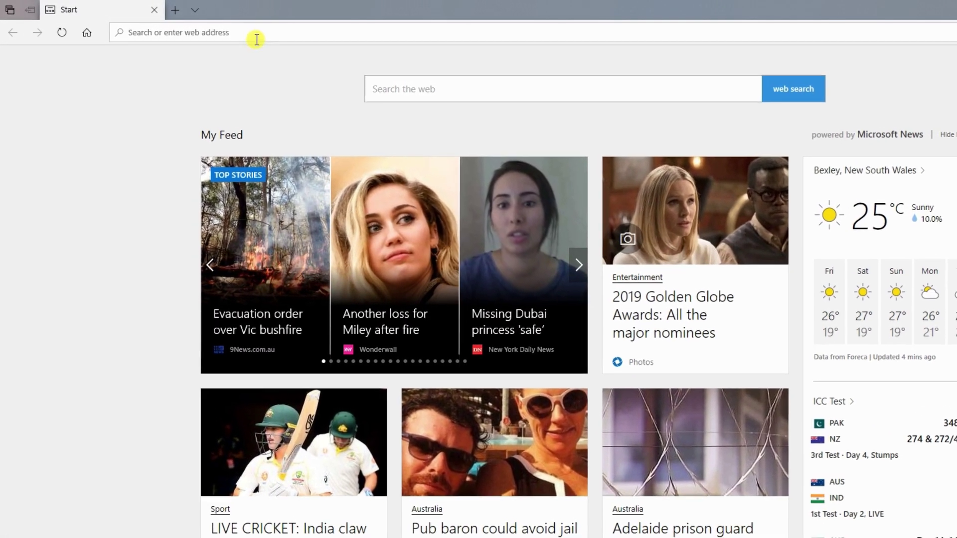
Go to the desktophut.com website in Edge.
left_click(257, 35)
type("d")
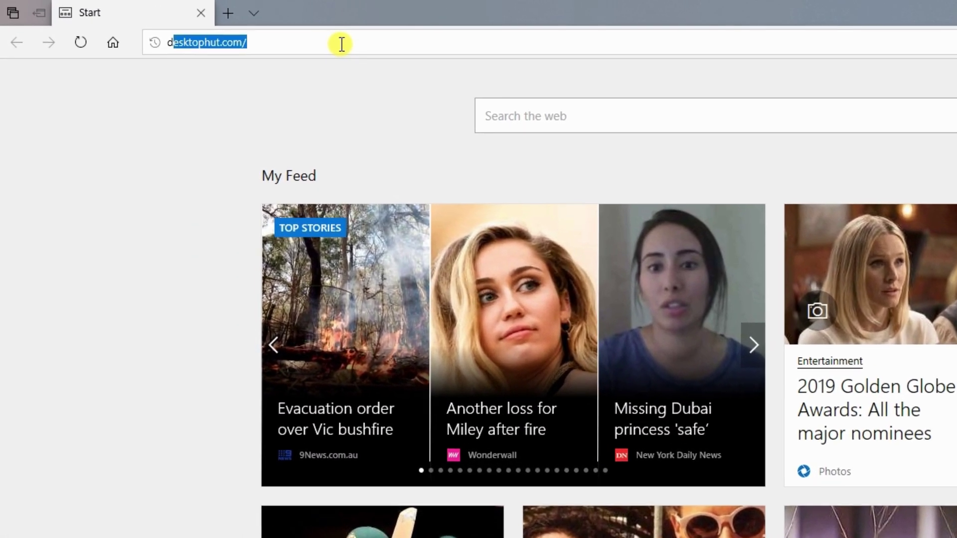
type("eskto")
key("Return")
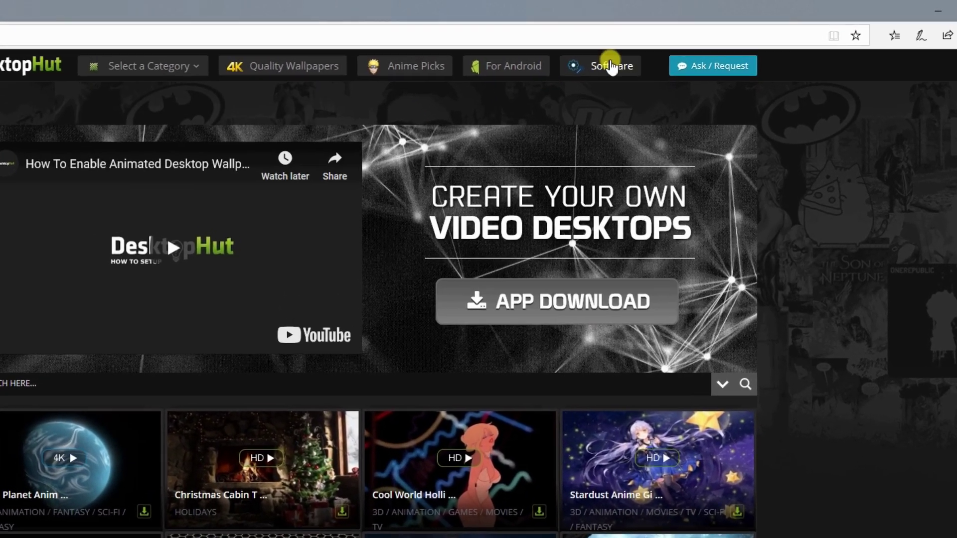
Try downloading the DesktopHut Windows App from Software > Windows; Malwarebytes blocks it.
left_click(605, 68)
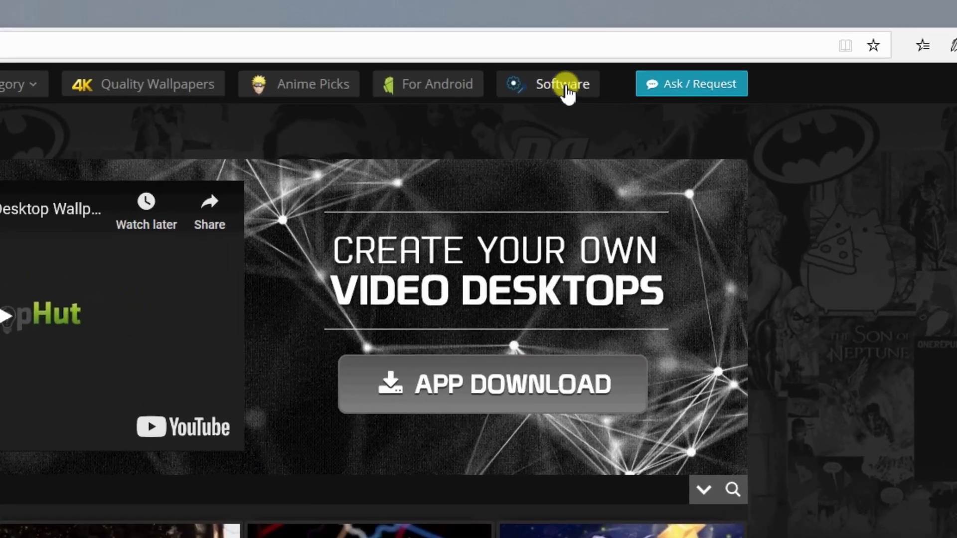
left_click(567, 89)
left_click(12, 285)
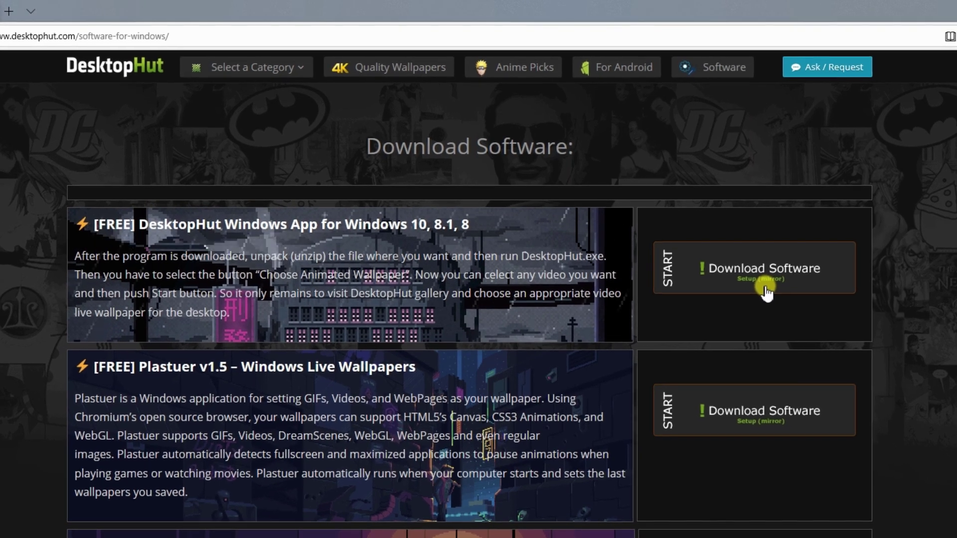
left_click(766, 291)
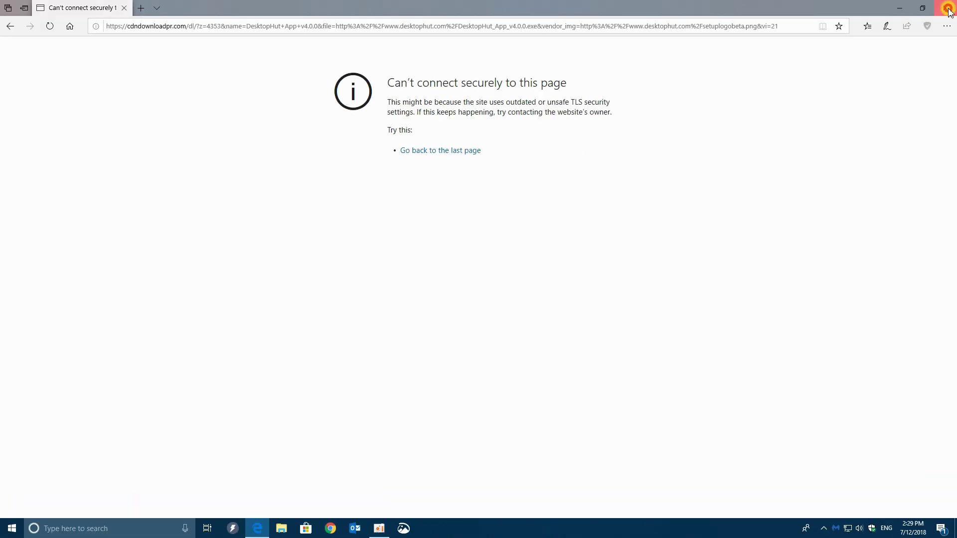
Close Edge and copy the Google Drive link from the Desktophut Download Link note.
left_click(947, 7)
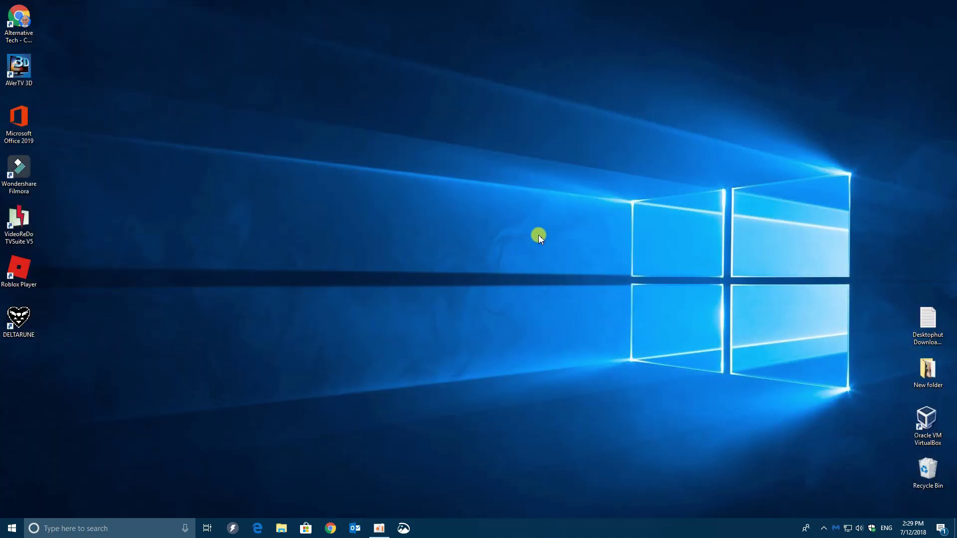
double_click(927, 319)
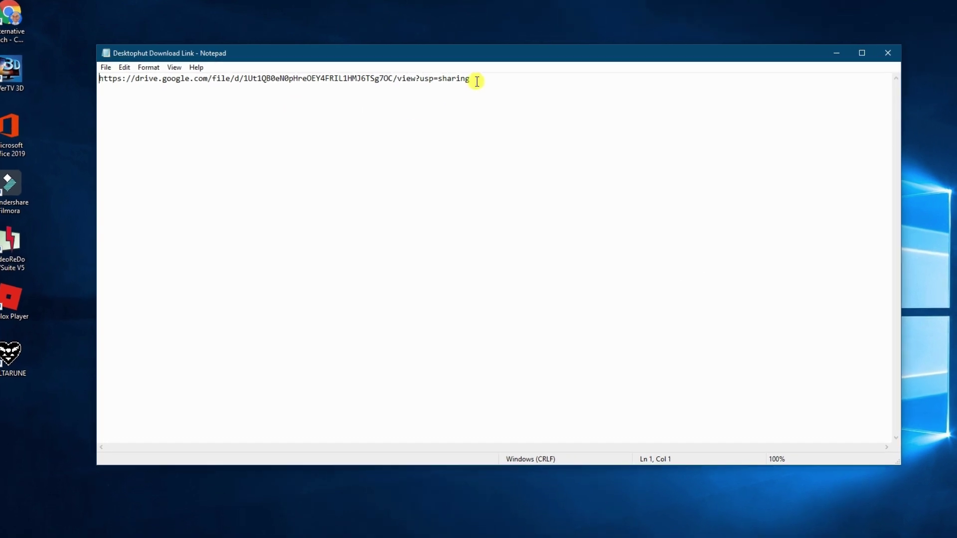
left_click_drag(462, 77, 146, 83)
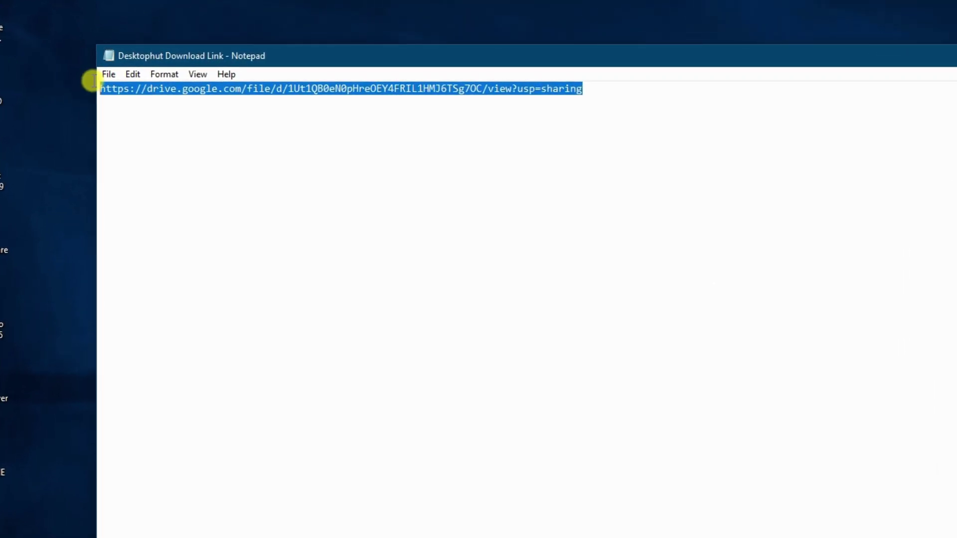
right_click(224, 95)
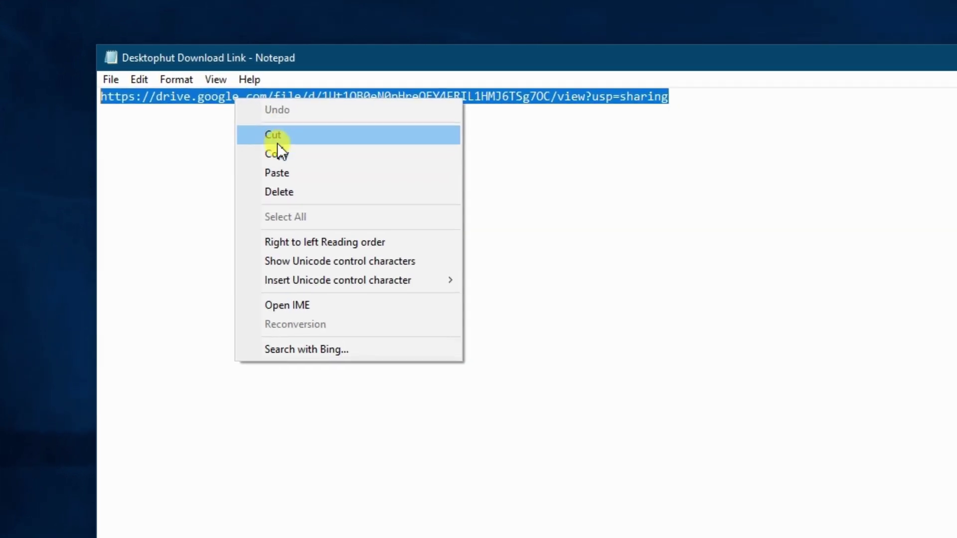
left_click(289, 147)
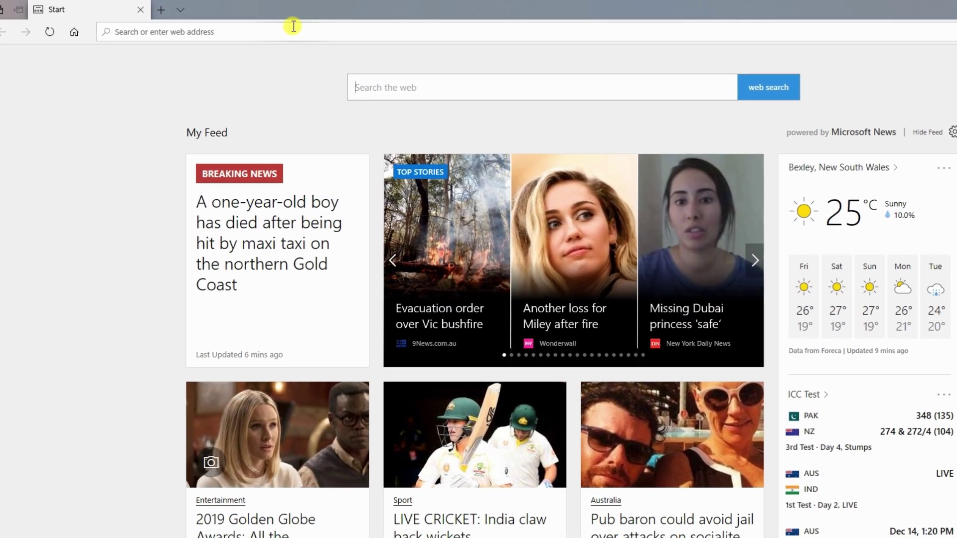
Paste the copied Google Drive link into Edge's address bar and load it.
left_click(281, 29)
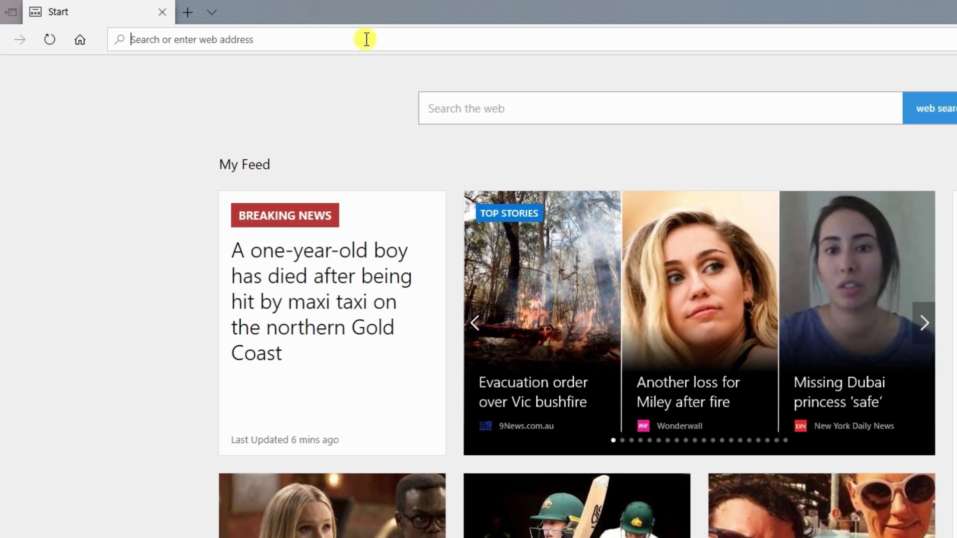
right_click(337, 34)
left_click(399, 94)
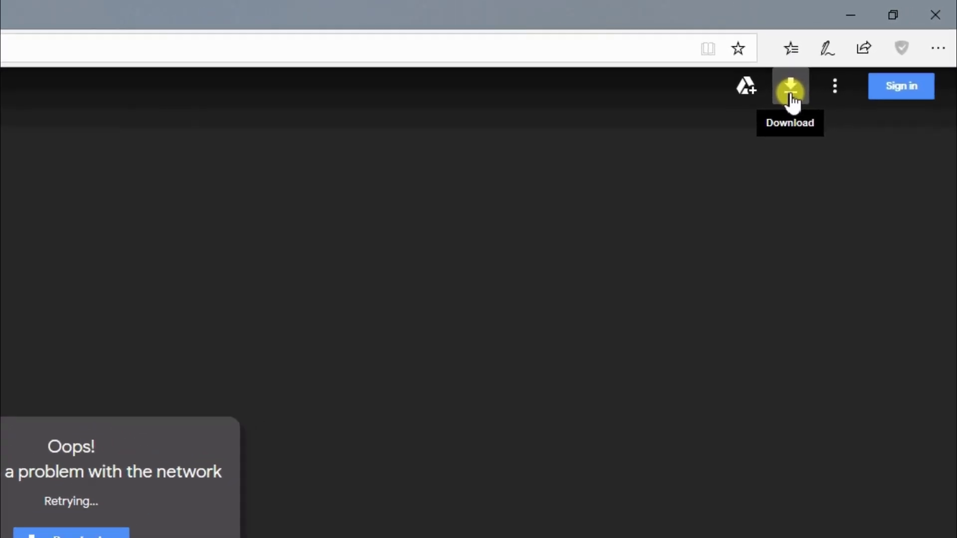
Download DesktopHut App v4.0.0.zip and show it in the Downloads folder.
left_click(782, 99)
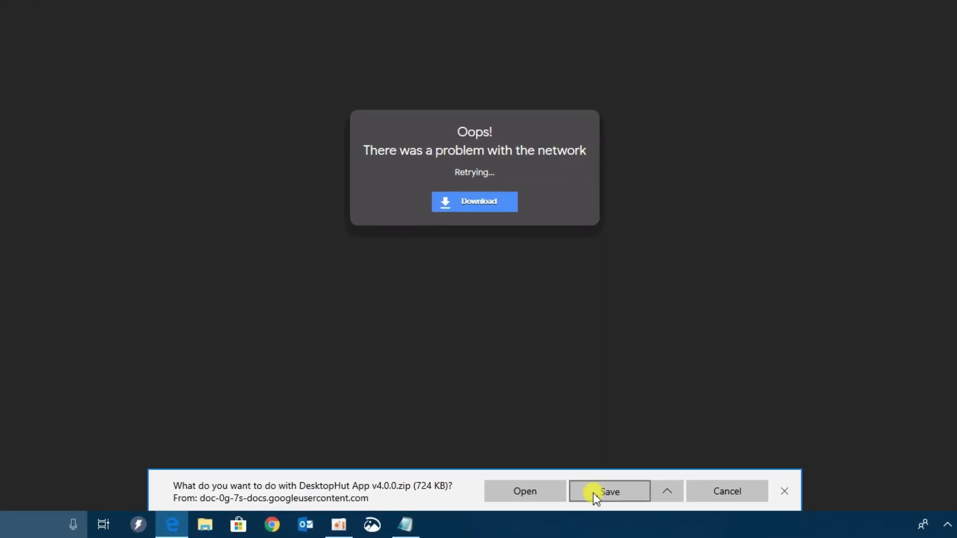
left_click(629, 493)
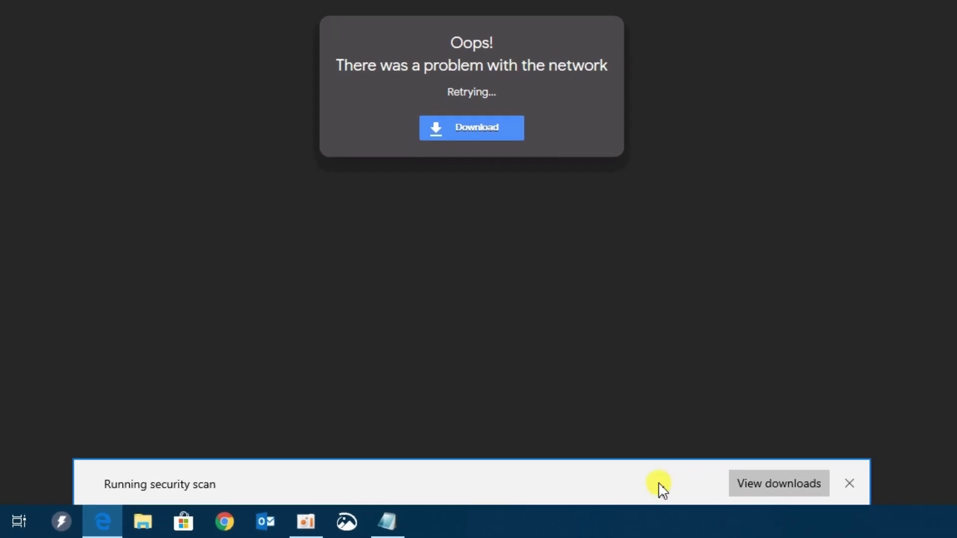
left_click(697, 490)
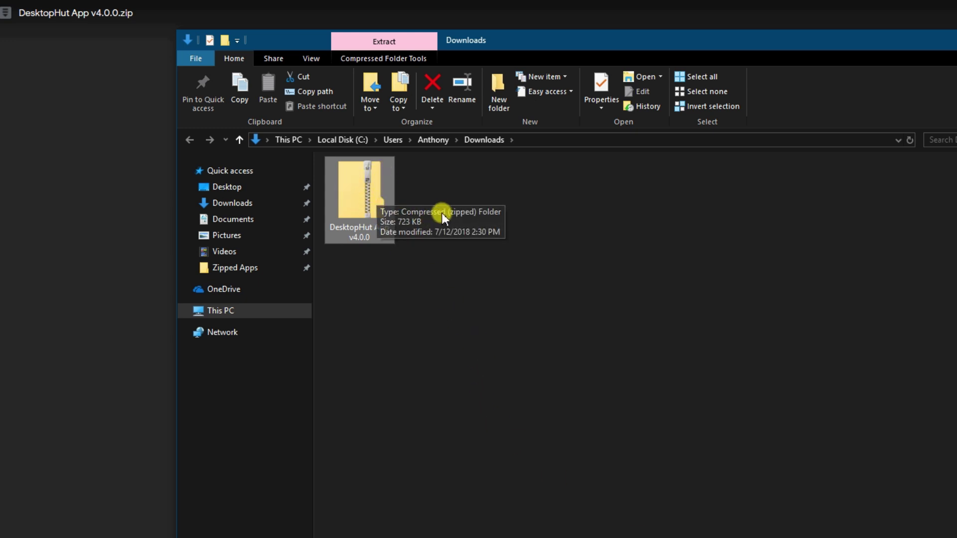
Extract DesktopHut App v4.0.0.zip to its default folder in Downloads.
right_click(364, 205)
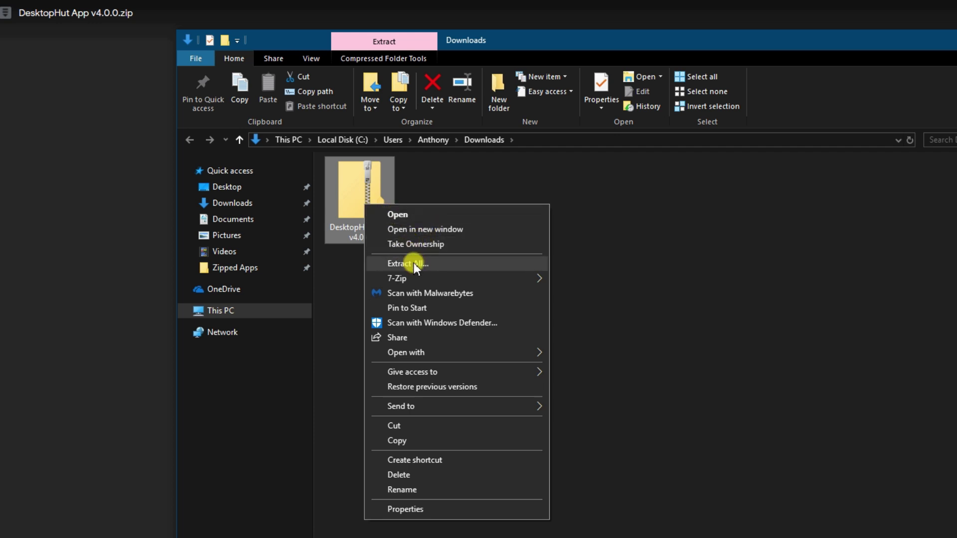
left_click(444, 262)
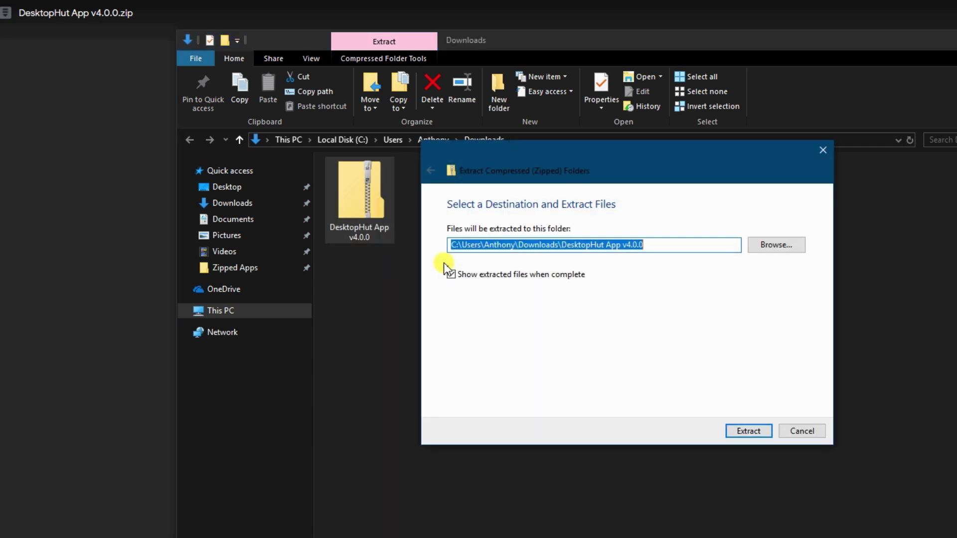
left_click(750, 430)
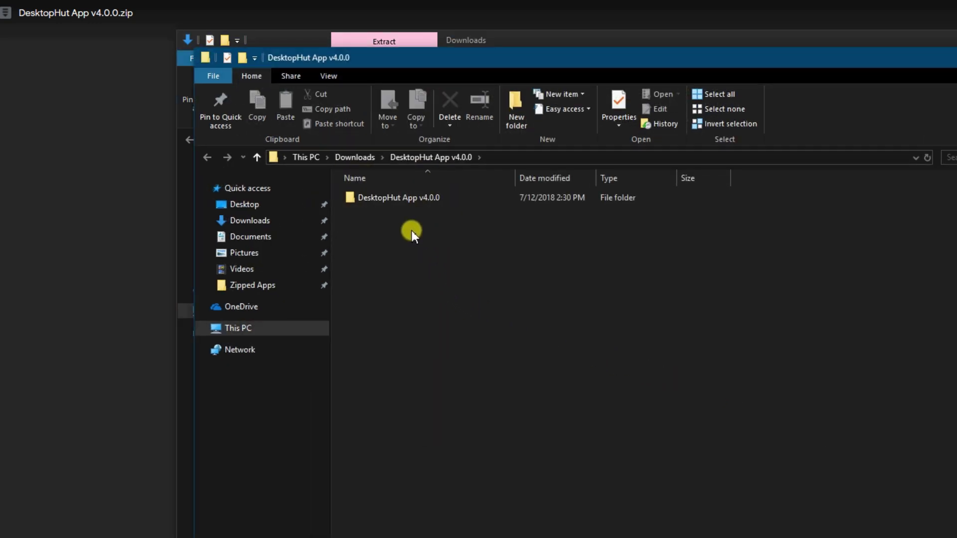
Launch DesktopHut from the extracted DesktopHut App v4.0.0 folder.
double_click(390, 199)
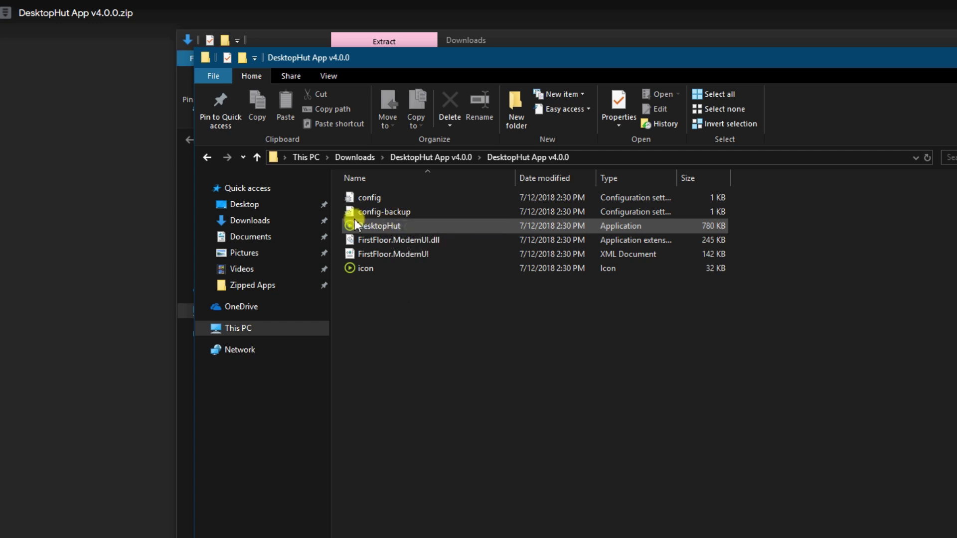
mouse_move(387, 228)
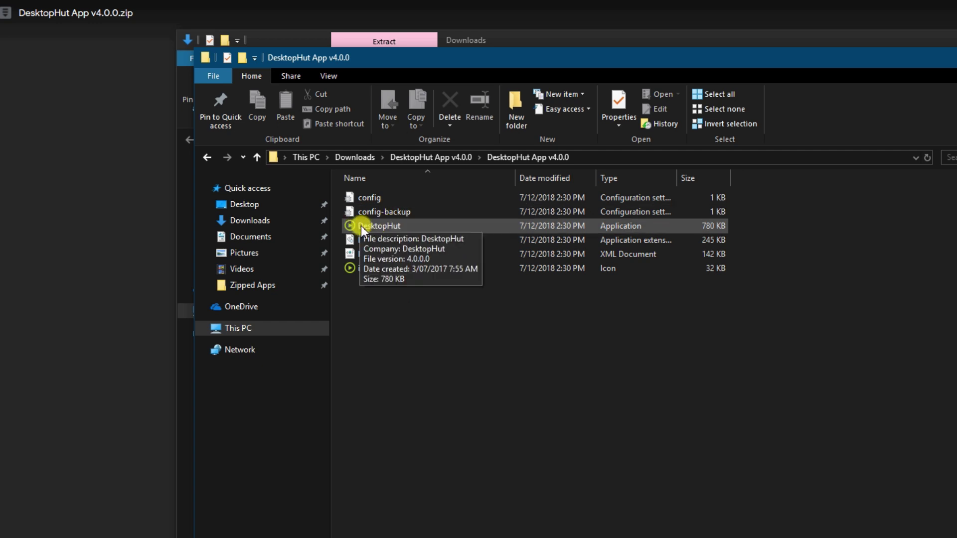
double_click(394, 227)
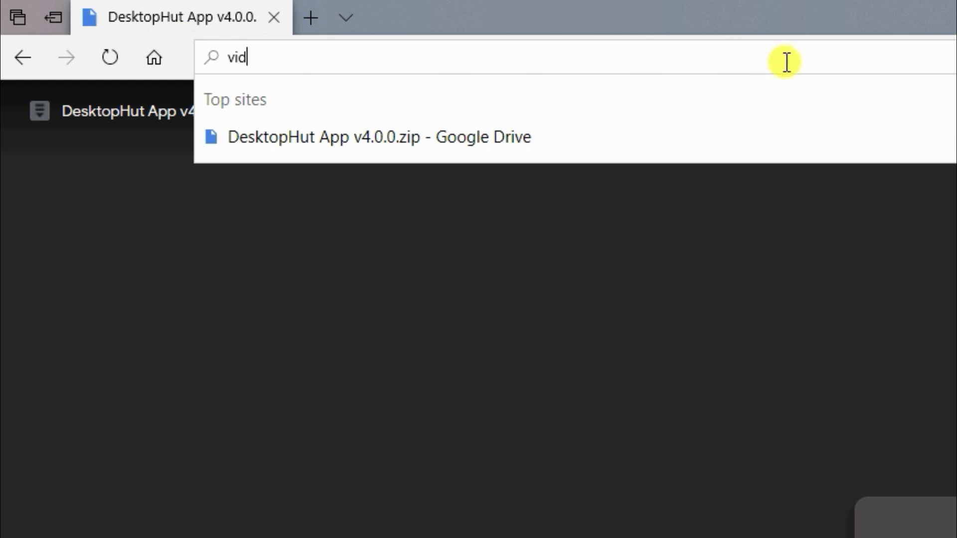
Finish the address videos.pexels.com in Edge and load the Pexels Videos site.
type("eos.pe")
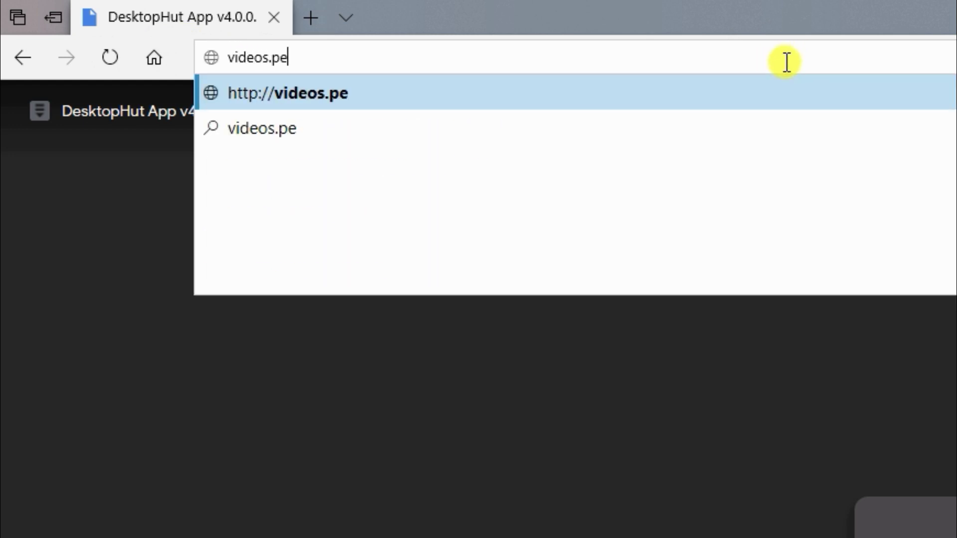
type("xels.co")
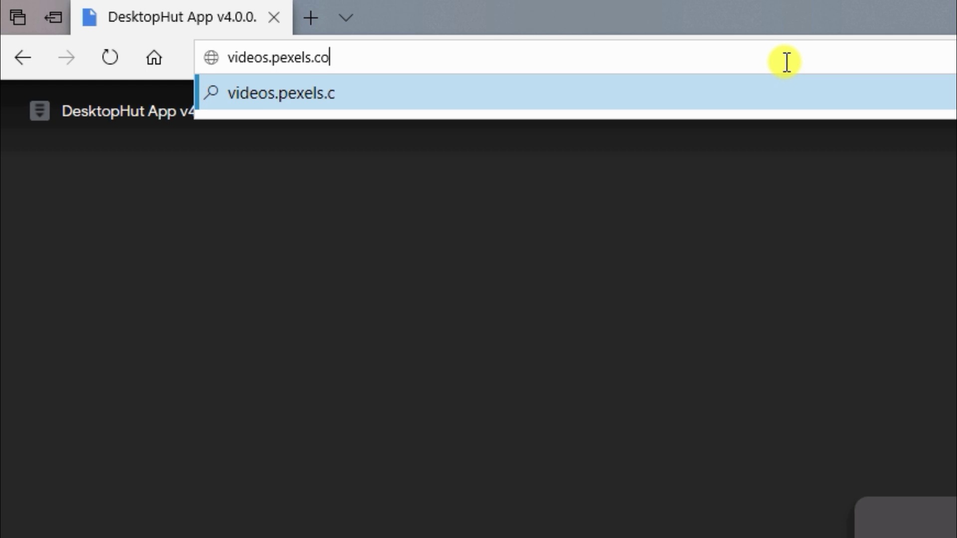
type("m")
key("Return")
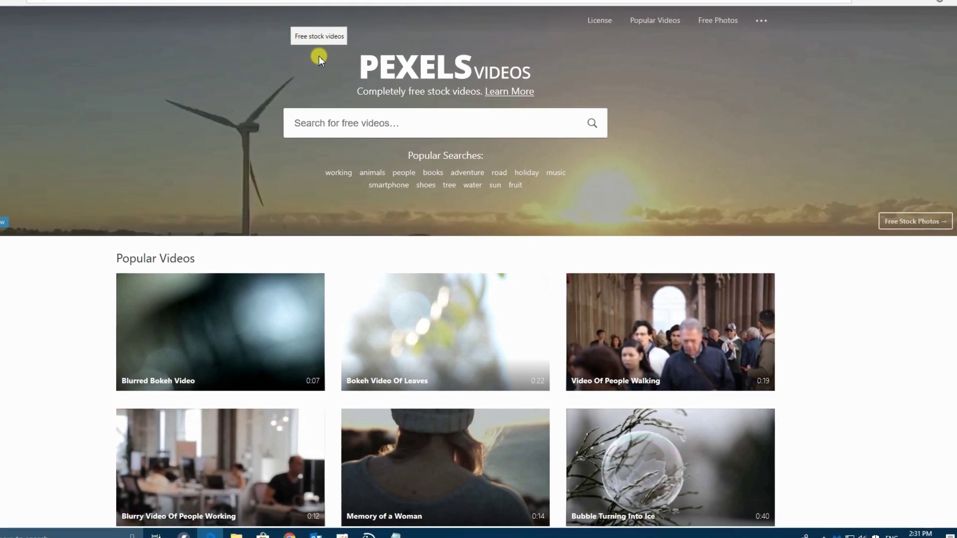
Download the Time Lapse Of Clouds clip as Pexels Videos 1644693.mp4 and show it in Downloads.
scroll(79, 305, "down", 3)
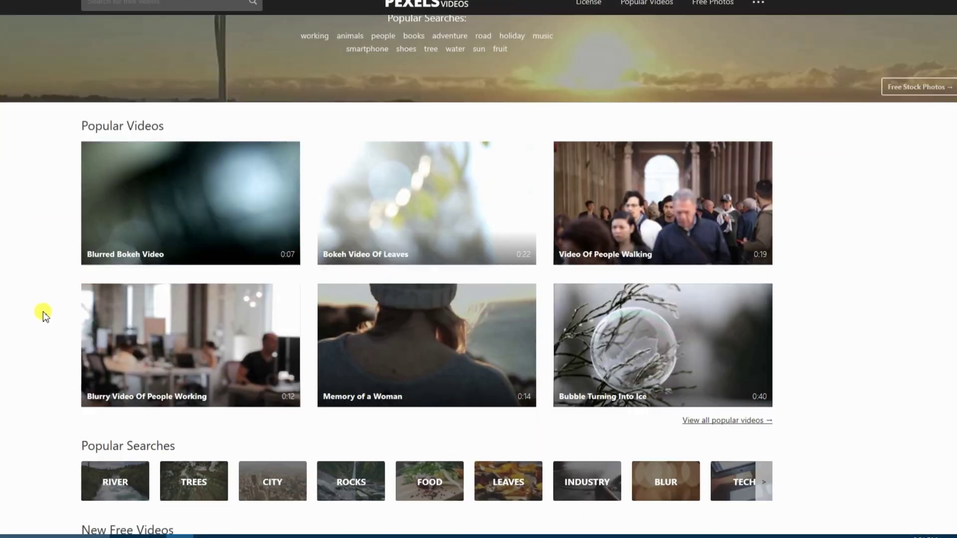
scroll(43, 312, "down", 2)
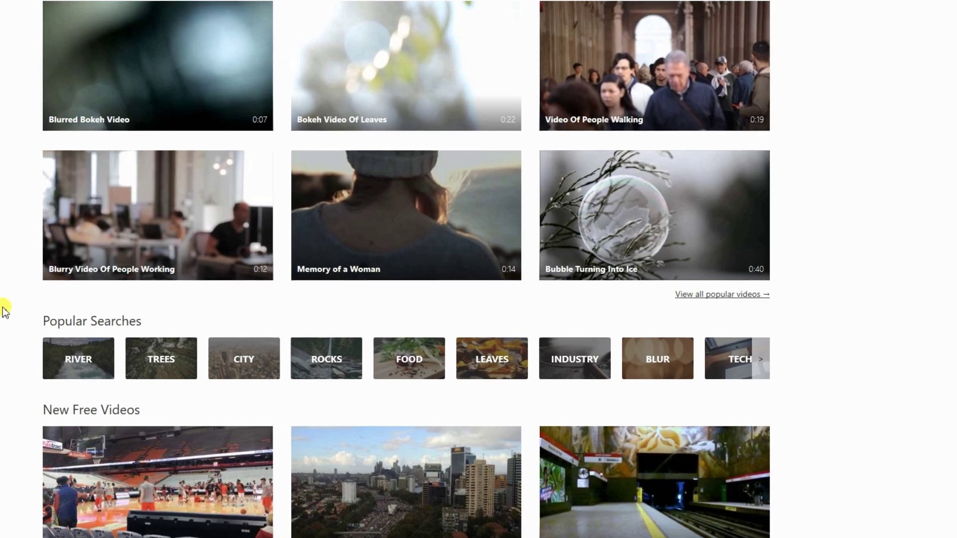
scroll(5, 312, "down", 2)
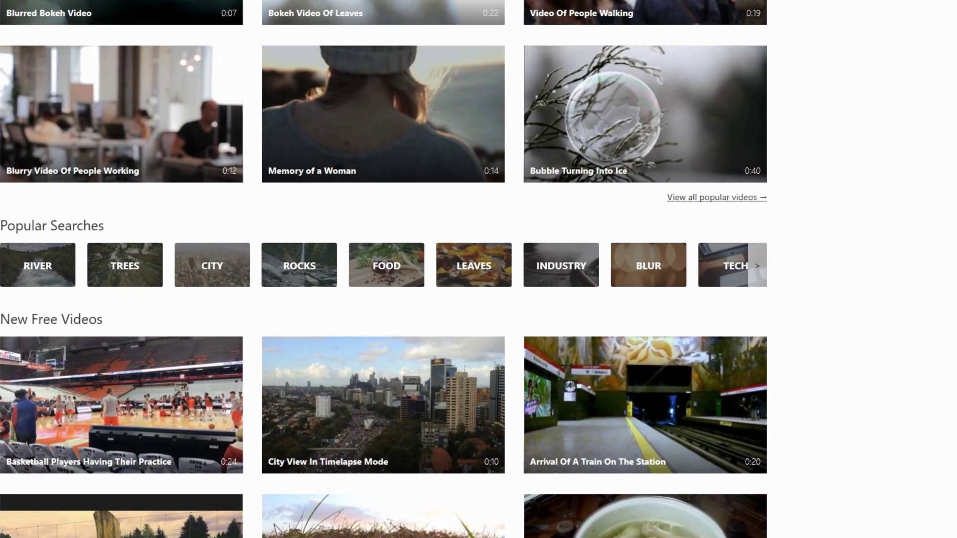
scroll(357, 373, "down", 10)
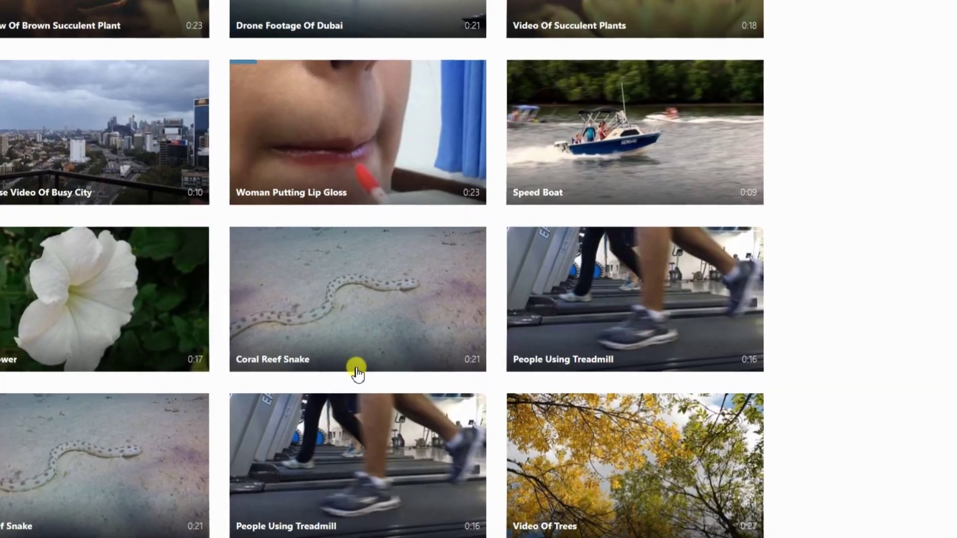
scroll(369, 357, "down", 3)
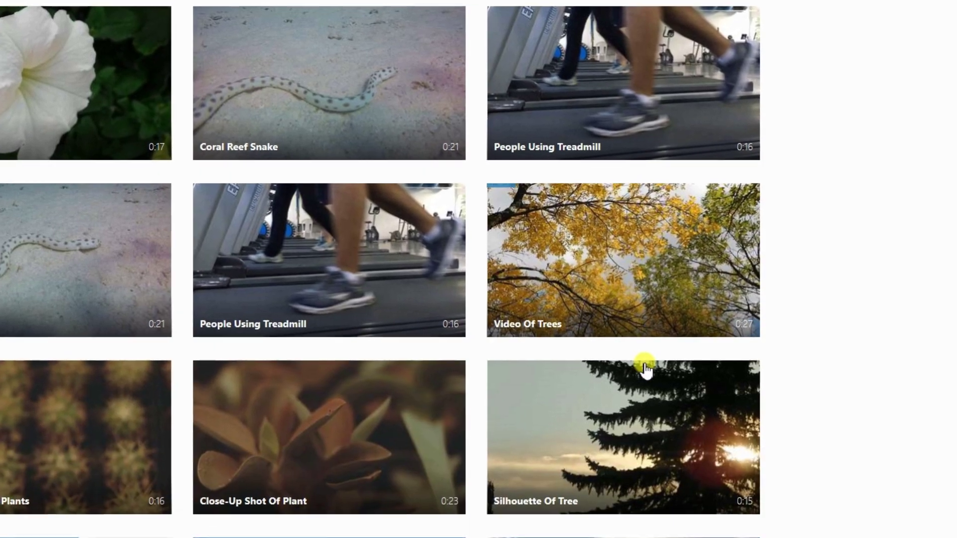
scroll(646, 368, "down", 3)
scroll(643, 366, "down", 2)
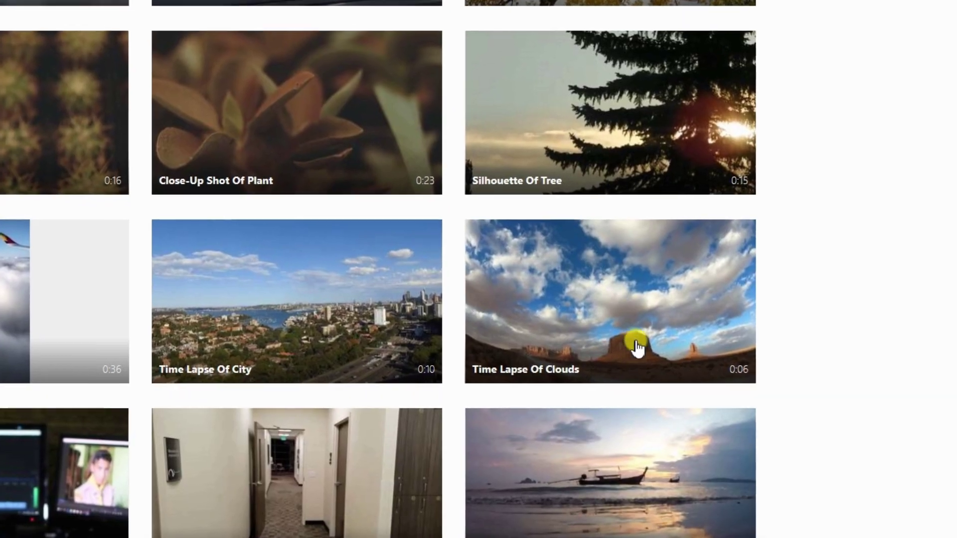
mouse_move(610, 314)
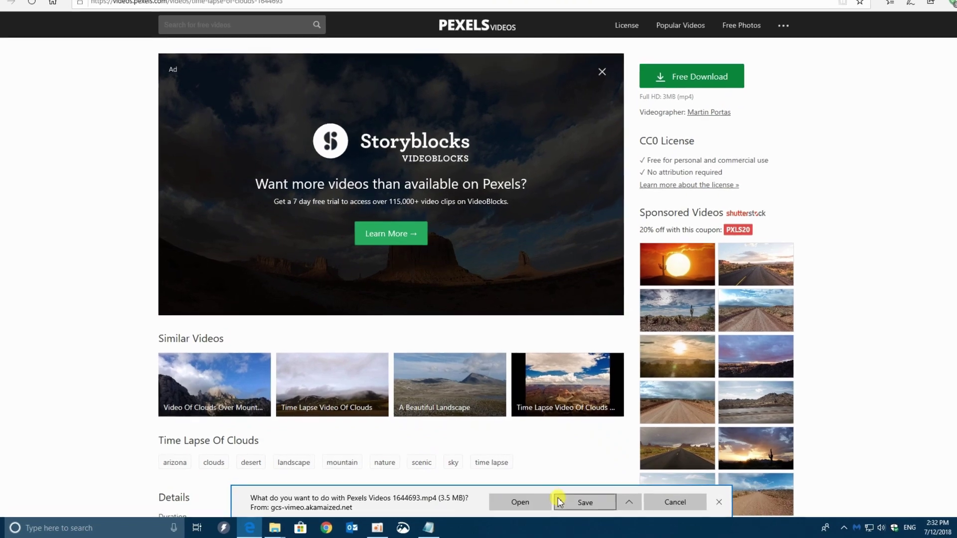
left_click(578, 503)
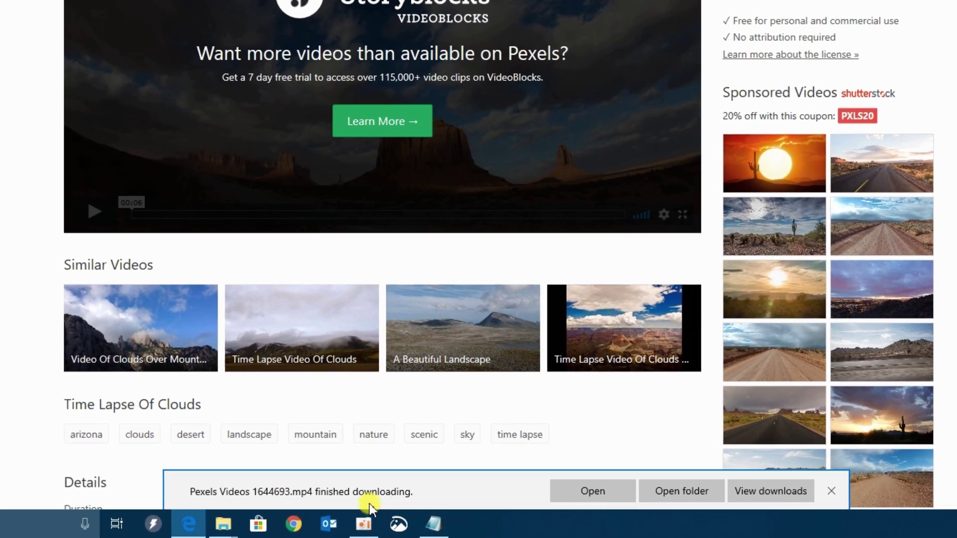
left_click(681, 491)
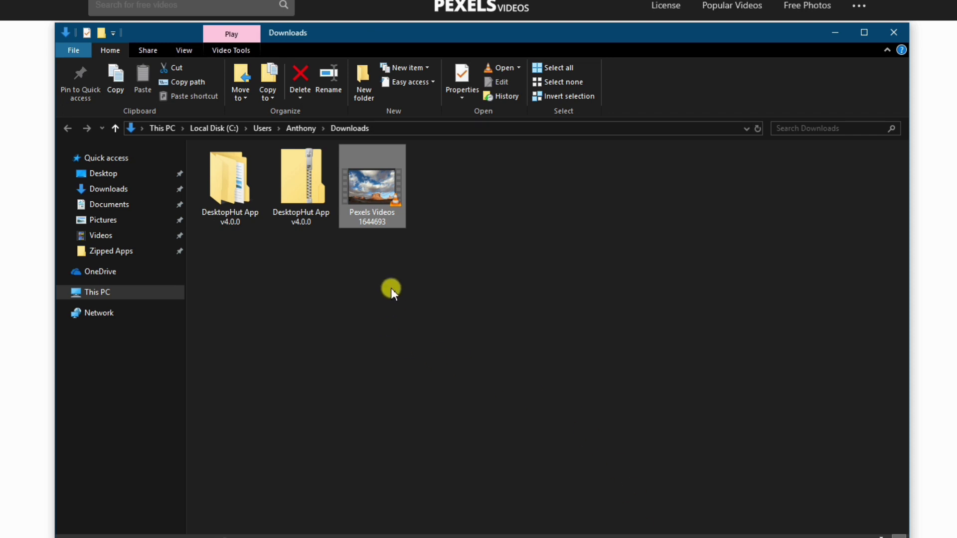
double_click(377, 193)
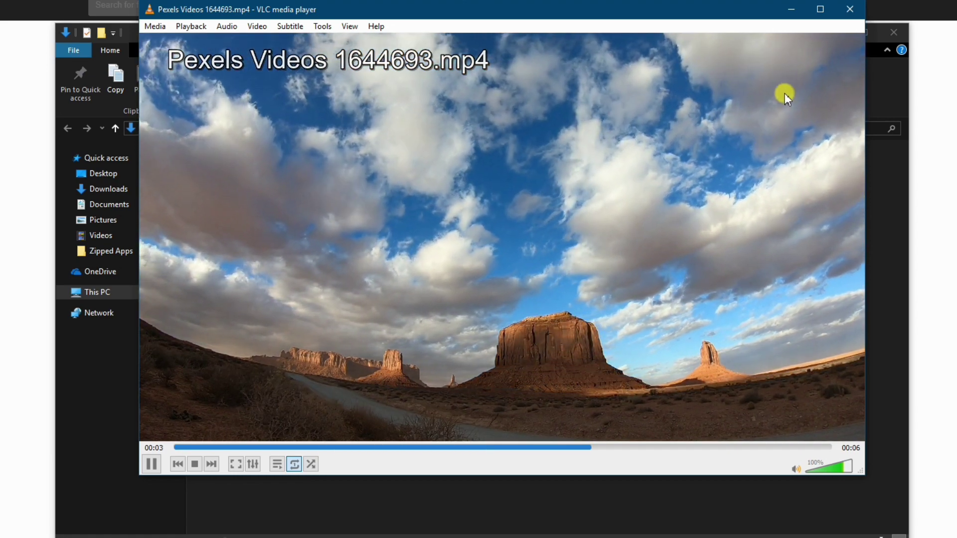
left_click(849, 9)
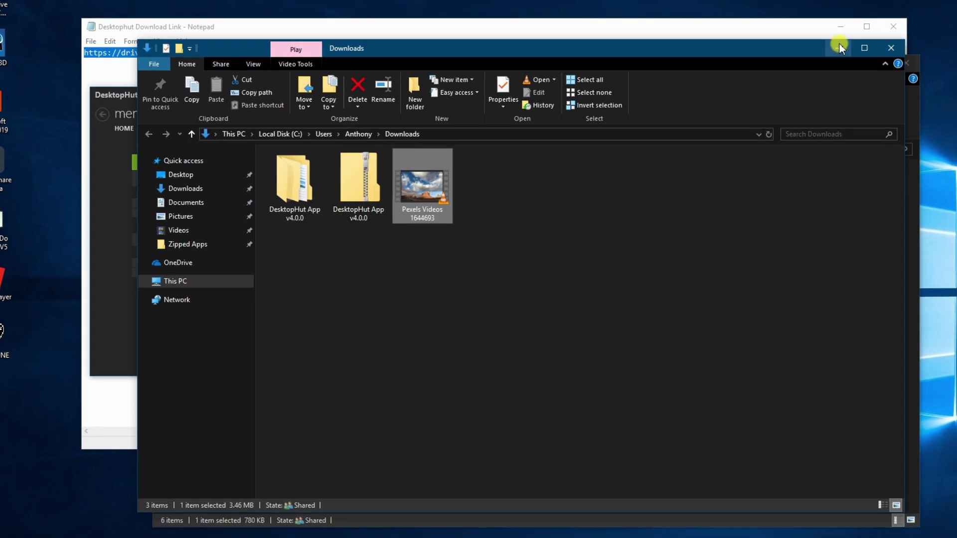
Minimize the Downloads folder, Notepad and the remaining folder window.
left_click(839, 48)
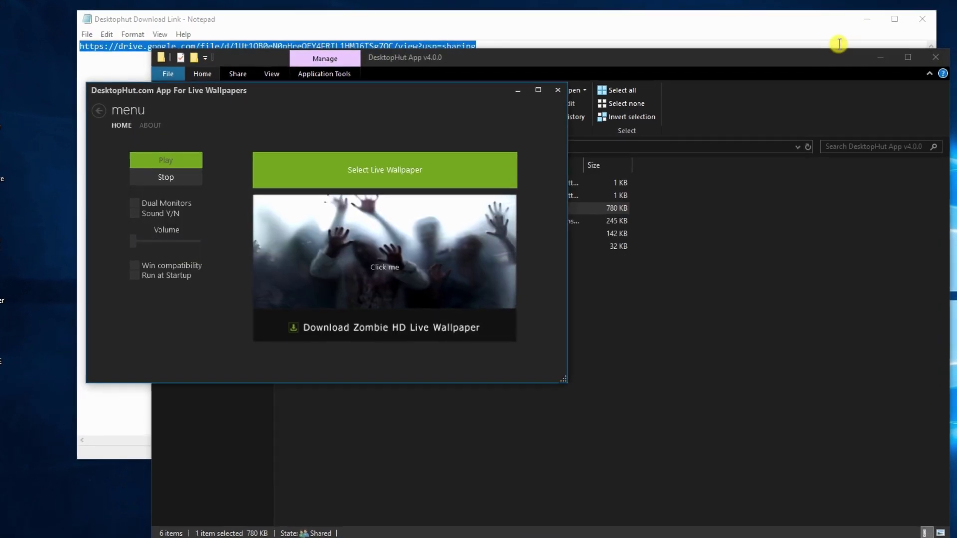
left_click(840, 27)
left_click(867, 54)
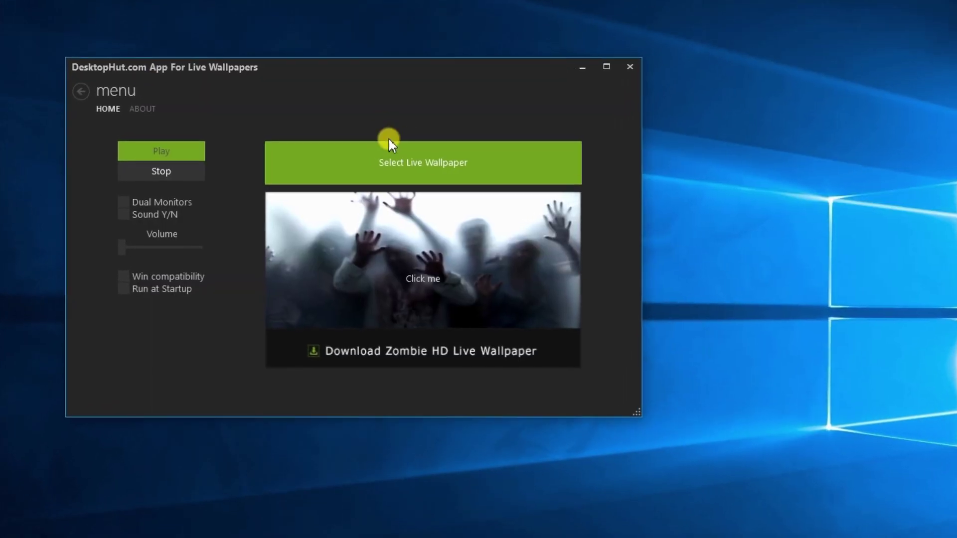
Set Pexels Videos 1644693 from Downloads as the live wallpaper, play it, and minimize DesktopHut.
left_click(415, 164)
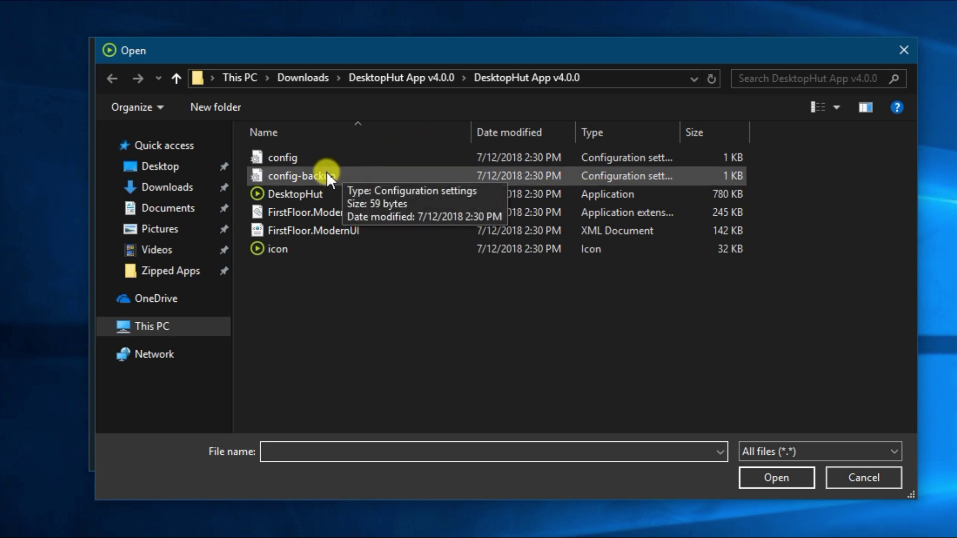
left_click(167, 189)
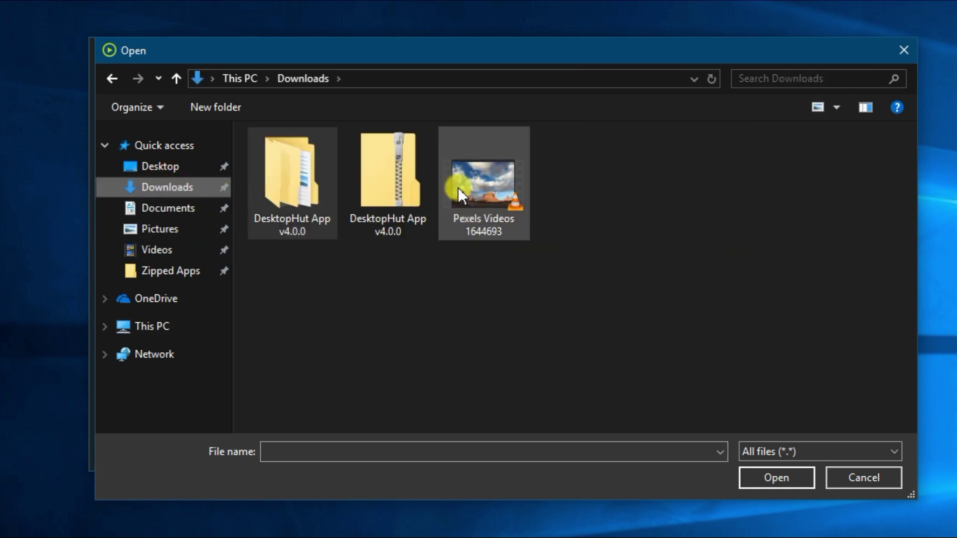
left_click(486, 190)
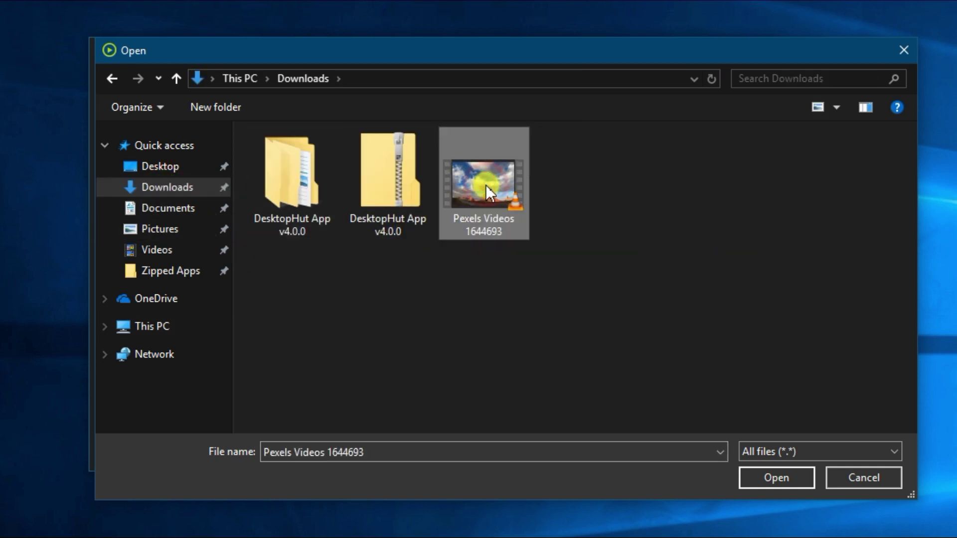
left_click(777, 476)
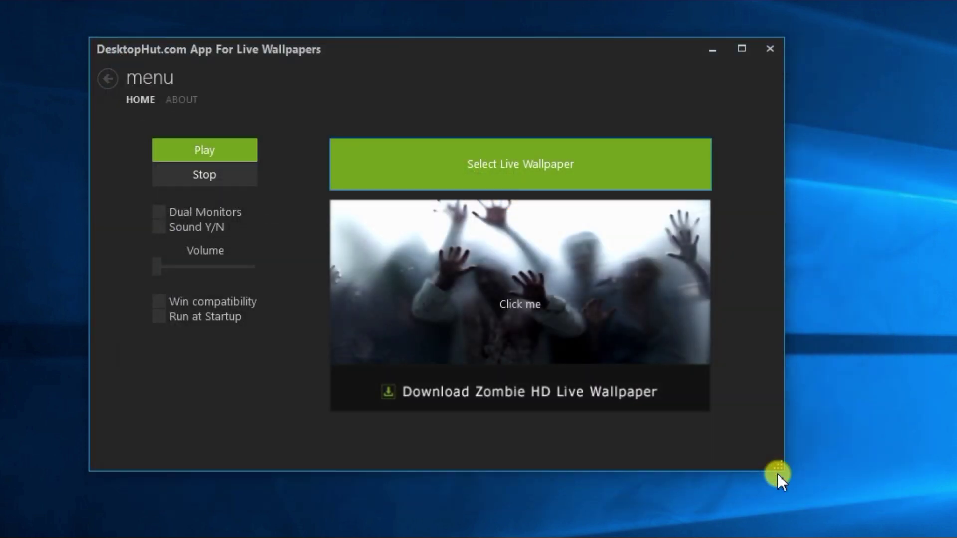
left_click(211, 154)
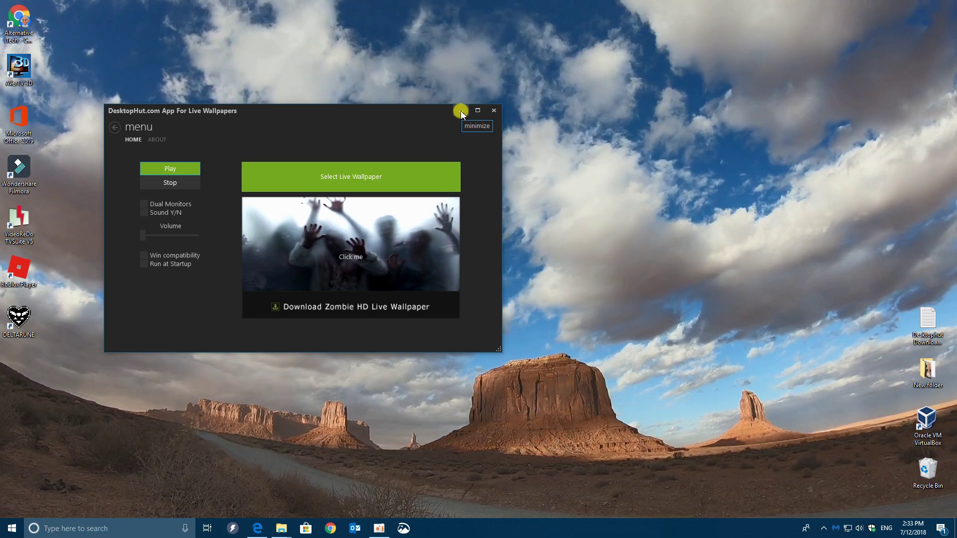
left_click(460, 111)
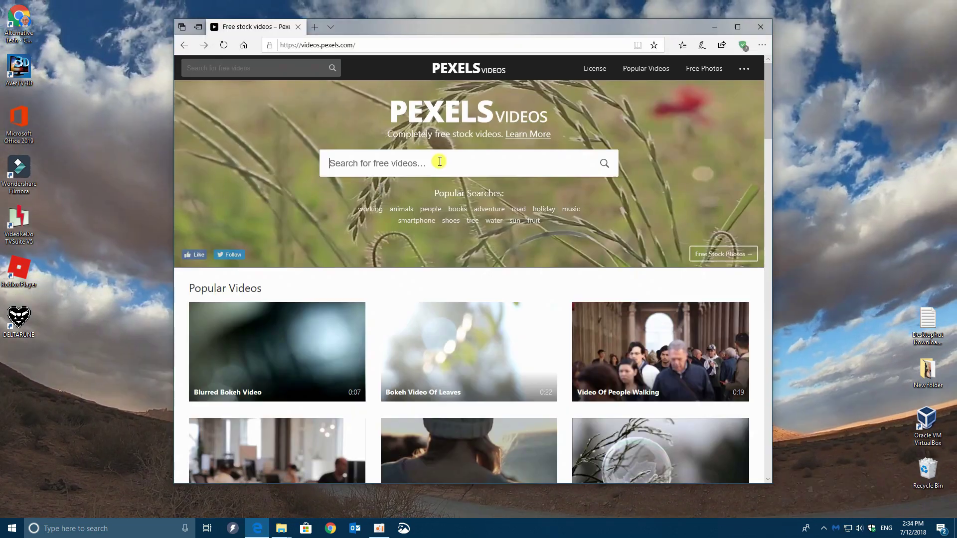
Search Pexels Videos for 'timelapse' and open the Starry Sky Timelapse clip.
left_click(438, 162)
type("t")
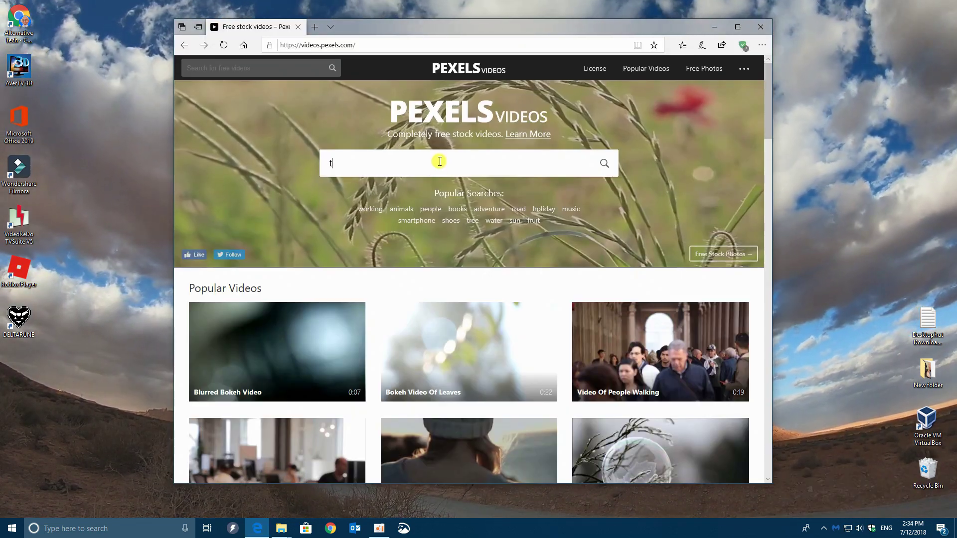
type("imelapse")
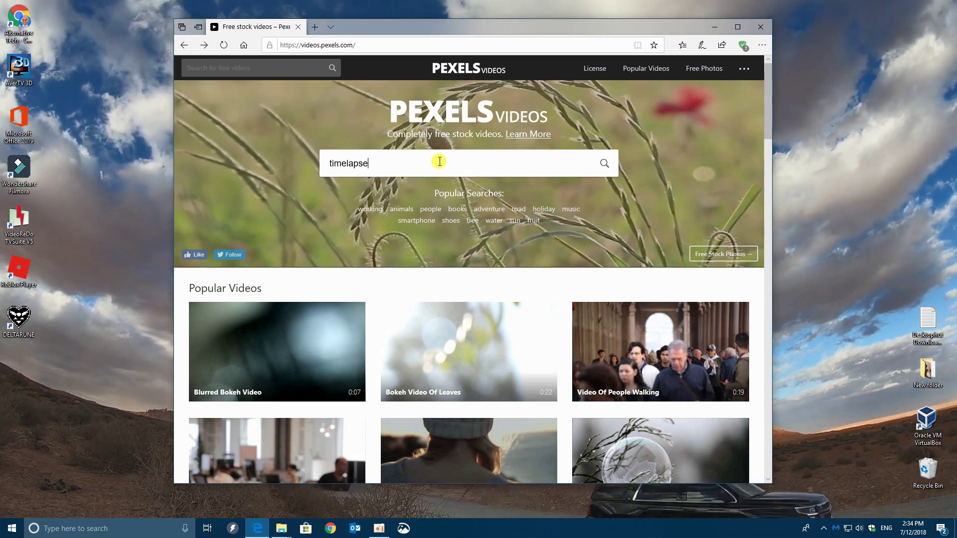
key("Return")
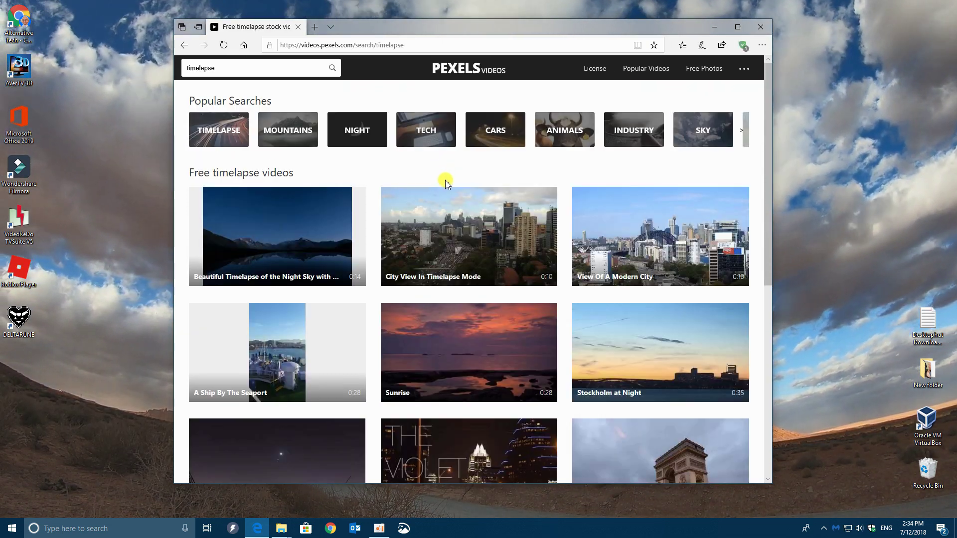
scroll(488, 314, "down", 5)
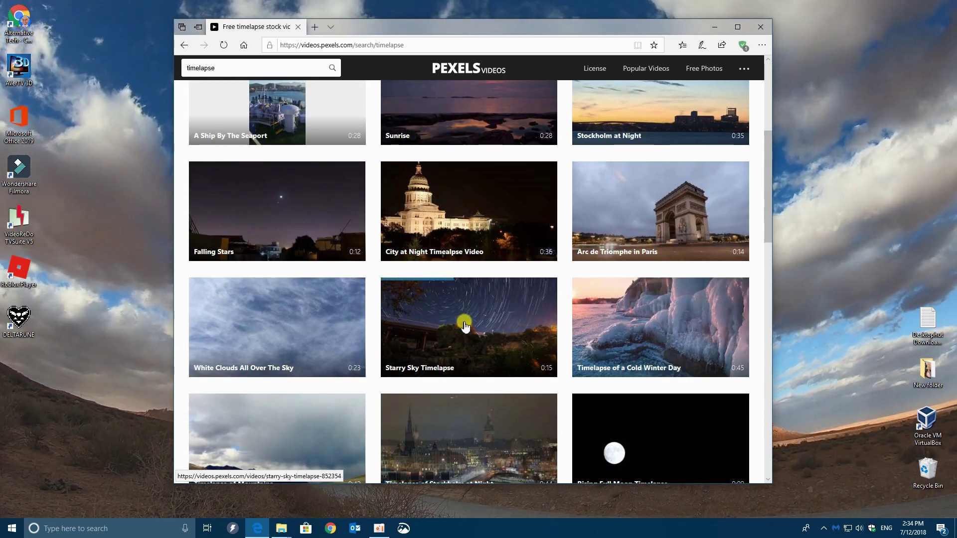
left_click(464, 327)
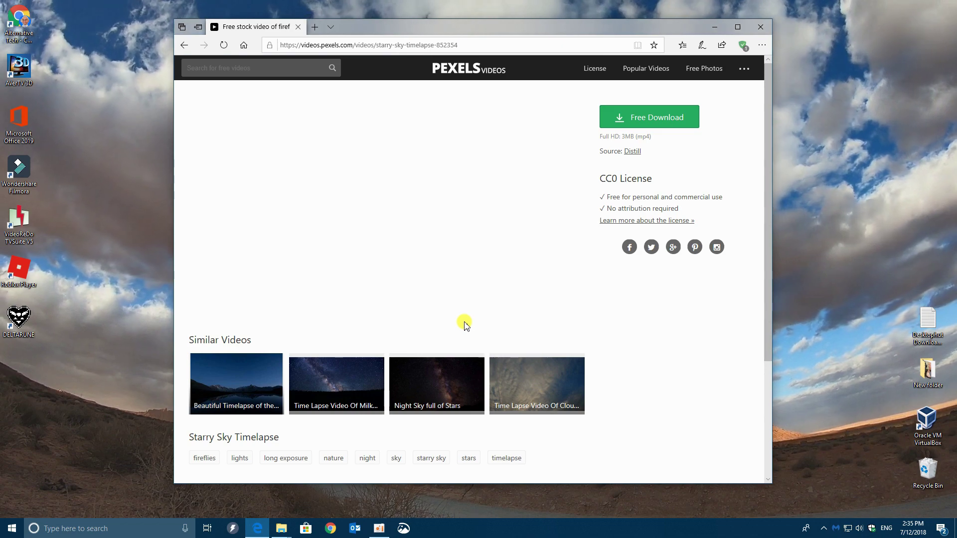